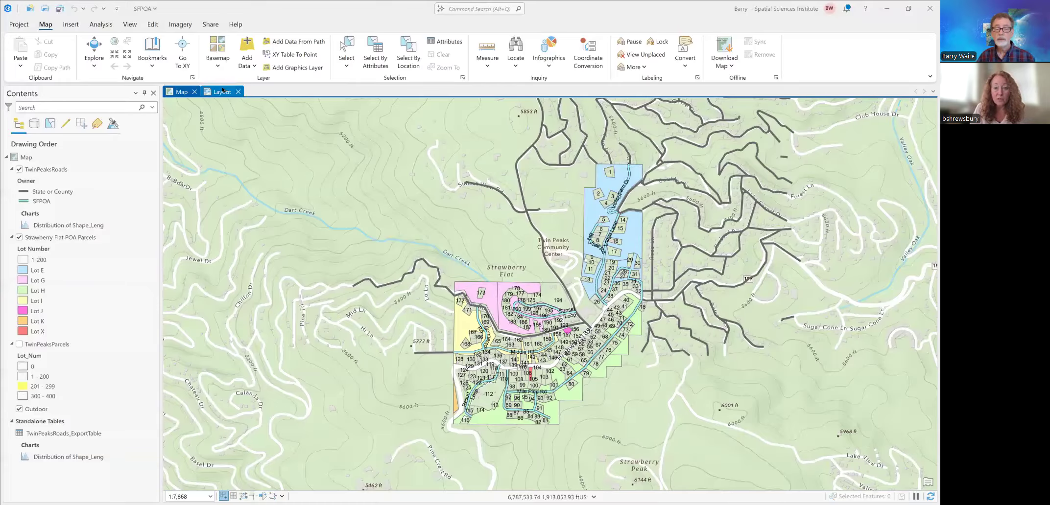
- Switch from the map to the layout view and review the printer and paper settings for printing it, without printing
{"action": "left_click", "coordinate": [222, 91]}
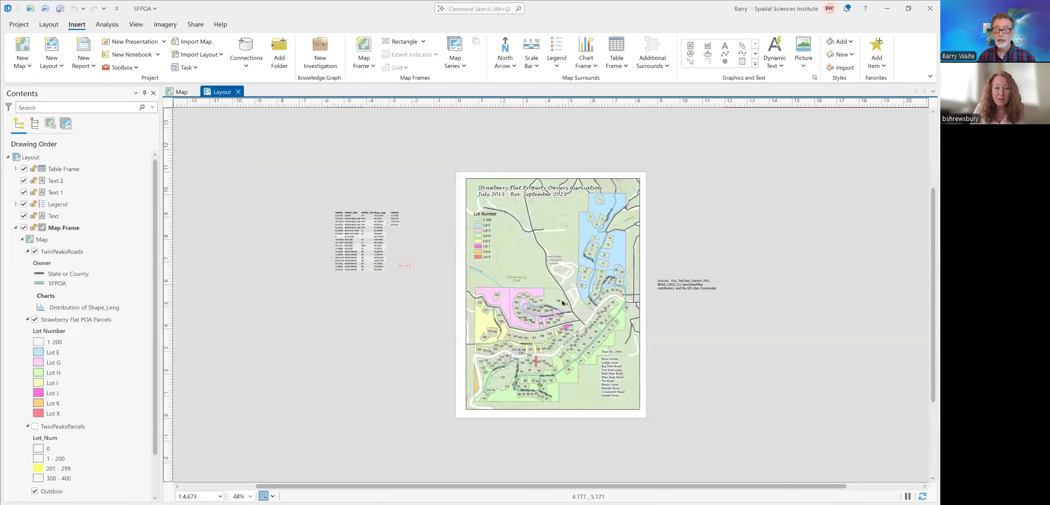
{"action": "scroll", "coordinate": [562, 304], "scroll_direction": "up", "scroll_amount": 2}
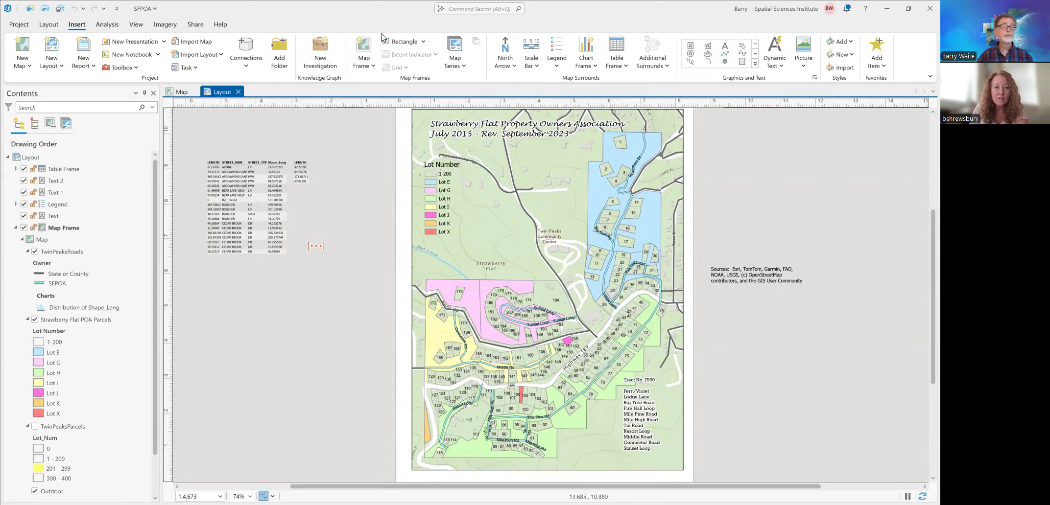
{"action": "left_click", "coordinate": [195, 24]}
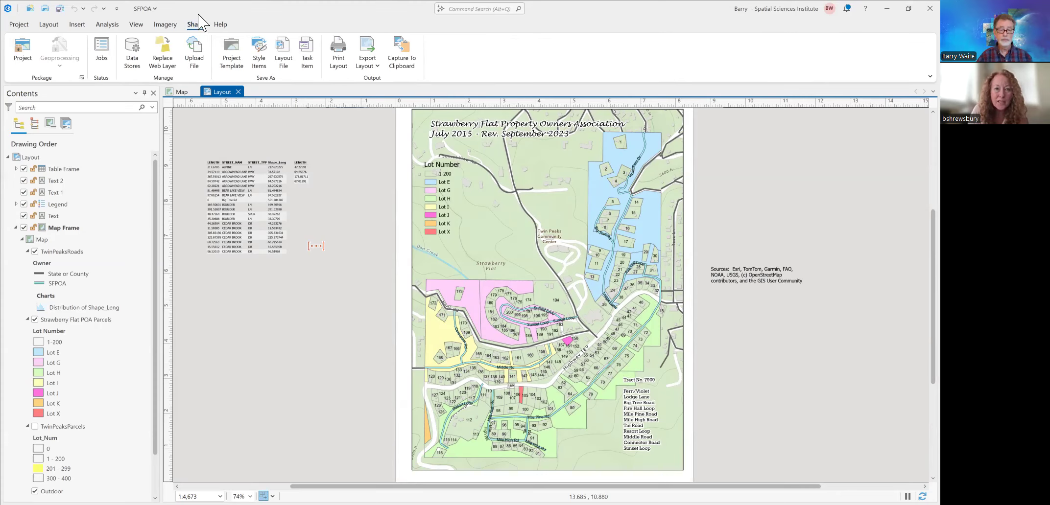
{"action": "left_click", "coordinate": [340, 54]}
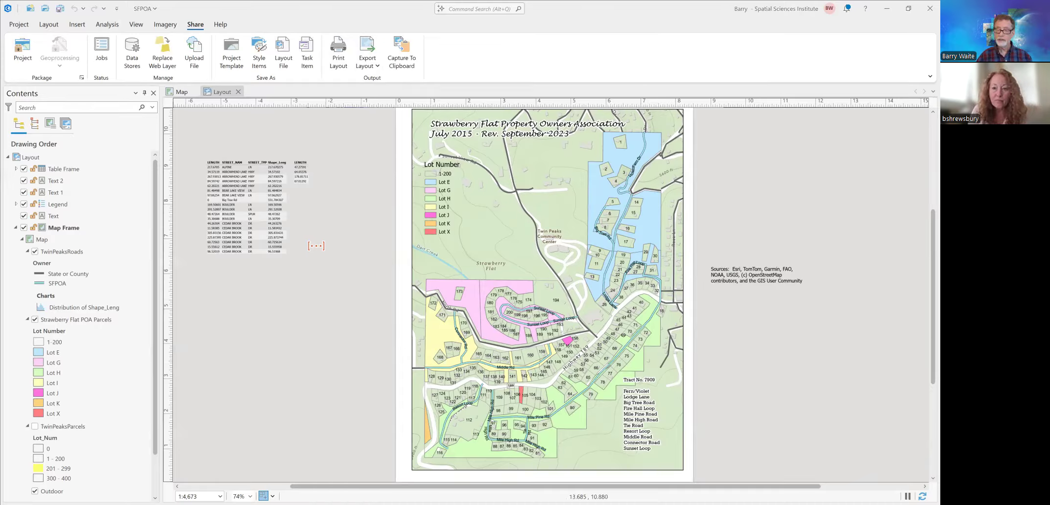
{"action": "left_click_drag", "start_coordinate": [939, 127], "coordinate": [656, 125]}
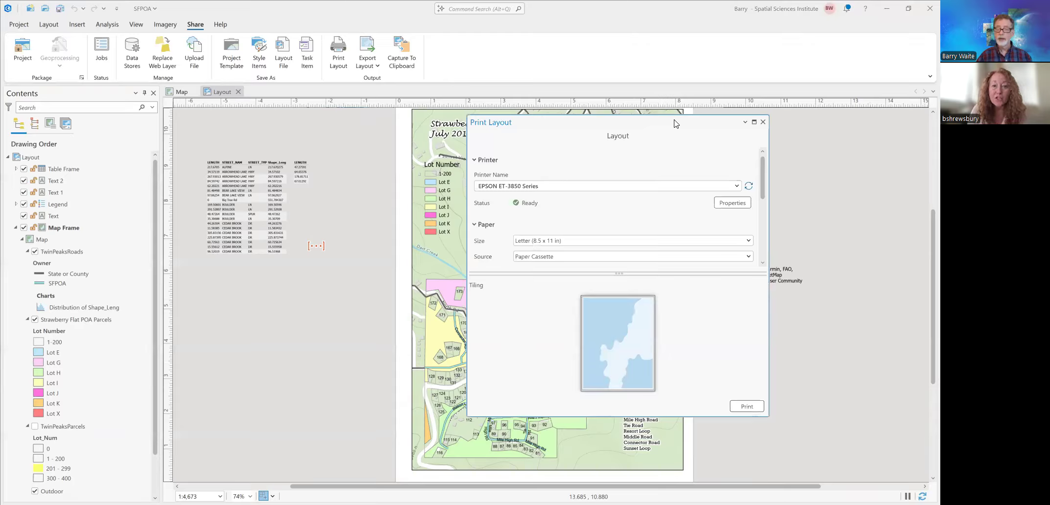
{"action": "left_click_drag", "start_coordinate": [675, 122], "coordinate": [680, 137]}
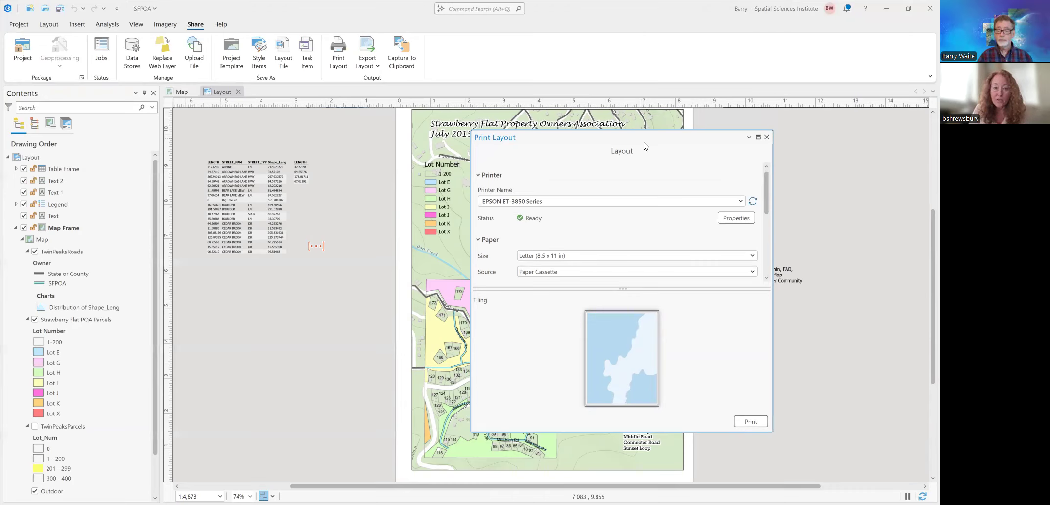
{"action": "left_click", "coordinate": [767, 138]}
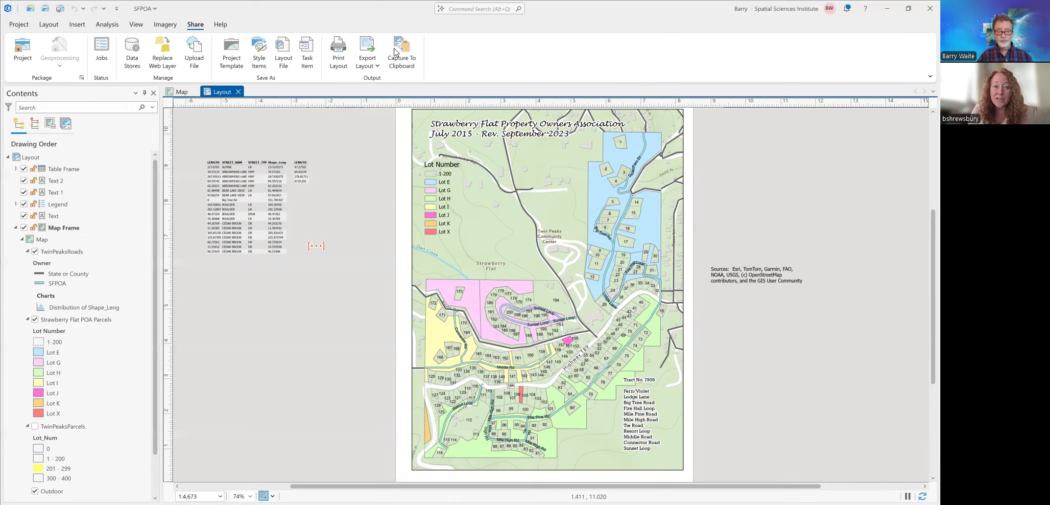
- Review the layout export presets and the file types available in the Export Layout settings
{"action": "left_click", "coordinate": [363, 60]}
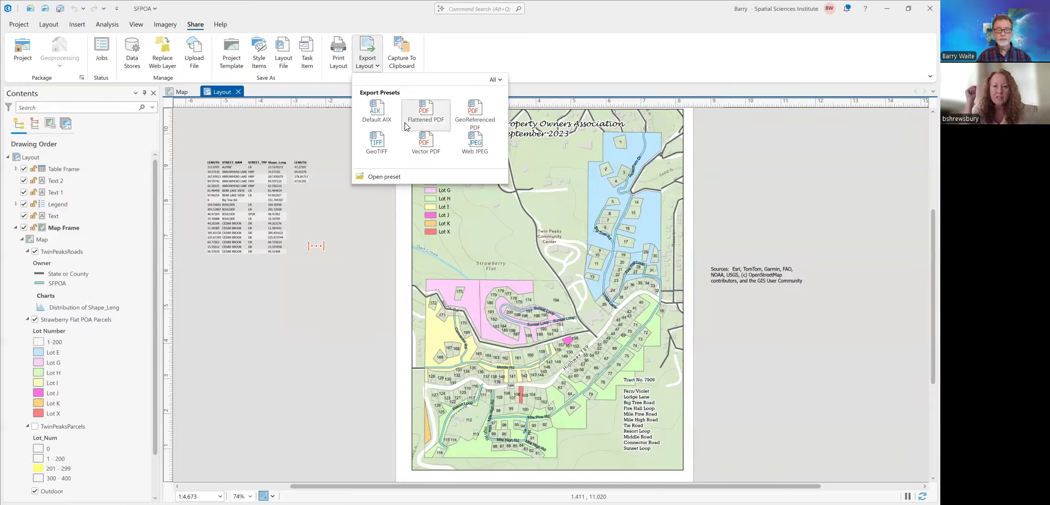
{"action": "left_click", "coordinate": [546, 52]}
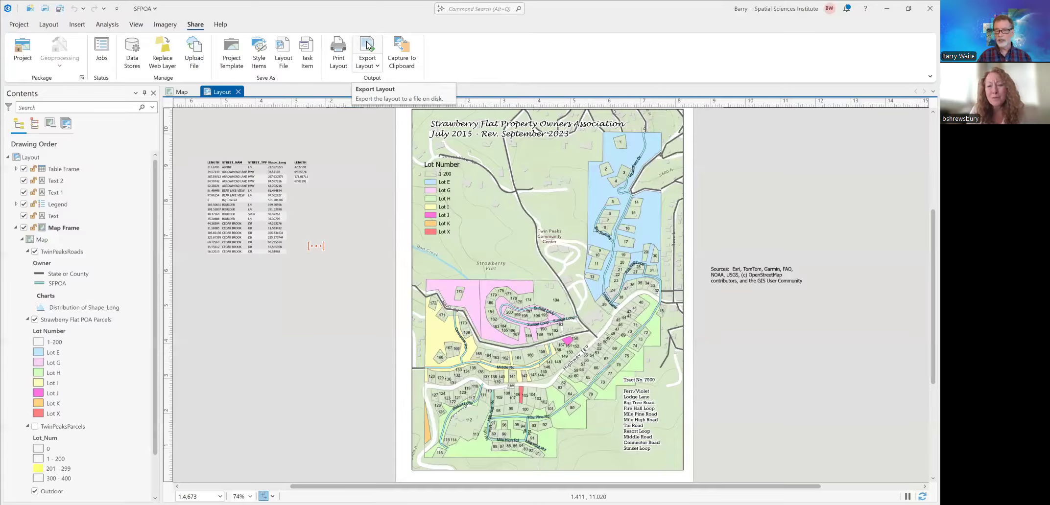
{"action": "left_click", "coordinate": [368, 45]}
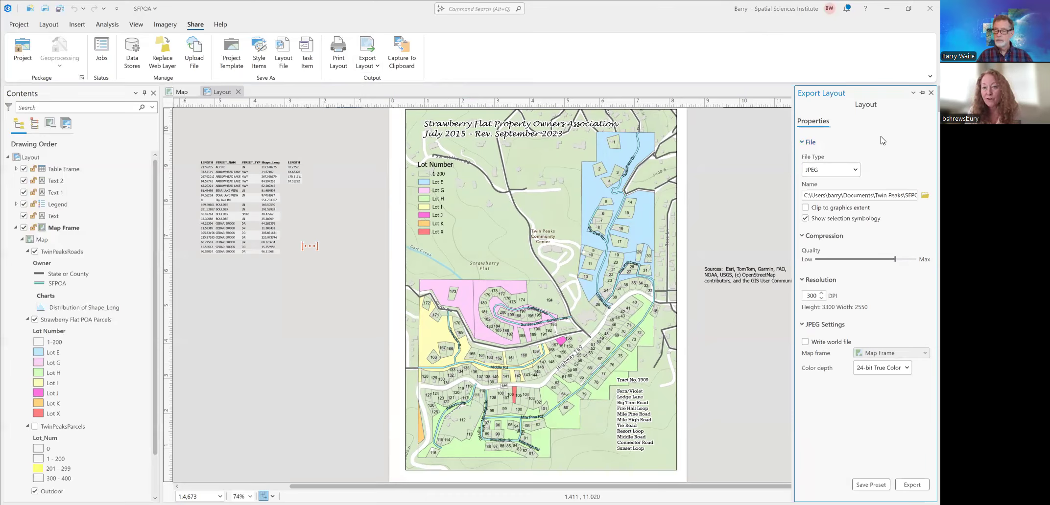
{"action": "left_click", "coordinate": [856, 171]}
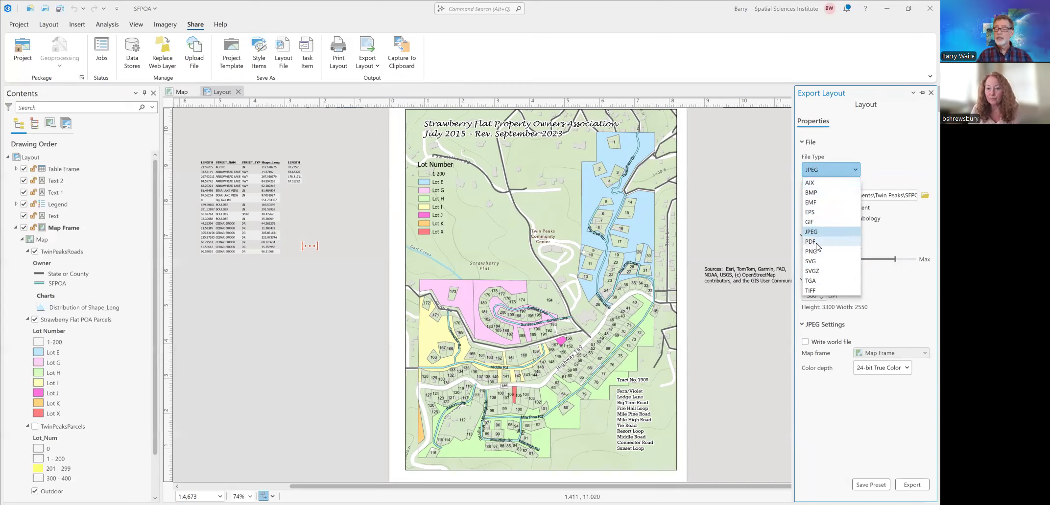
{"action": "left_click", "coordinate": [883, 146]}
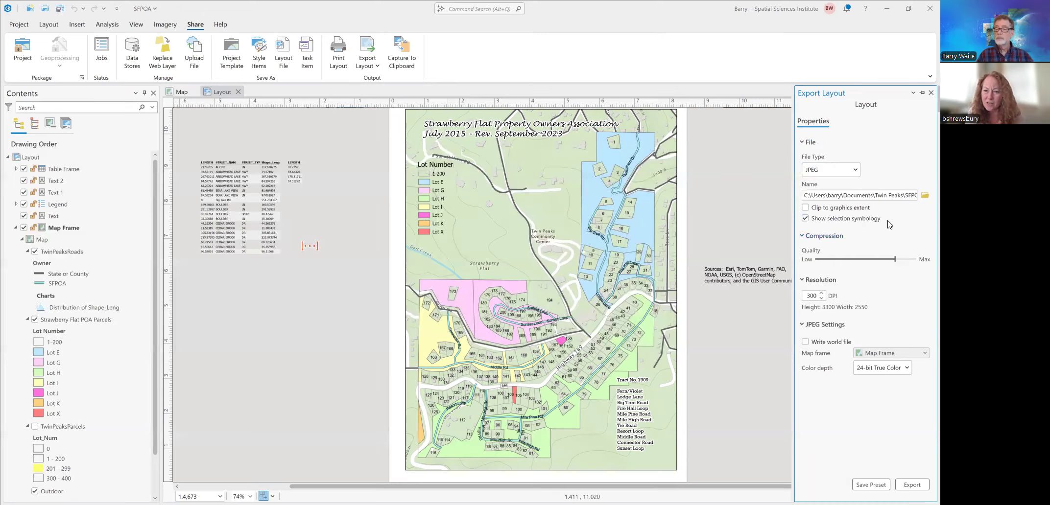
- Turn on clipping to the graphics extent and inspect the output folder and path of the JPEG export
{"action": "left_click", "coordinate": [805, 208]}
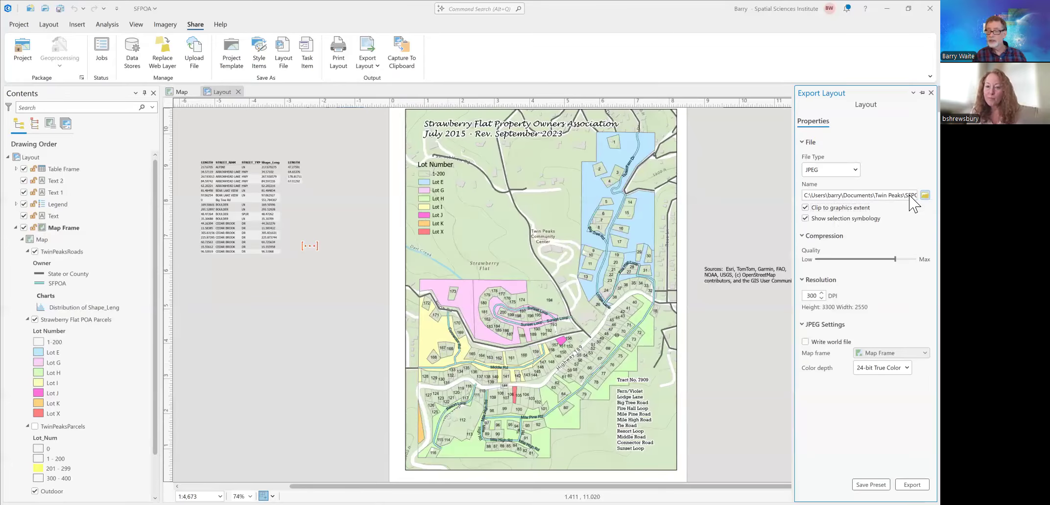
{"action": "left_click", "coordinate": [925, 195]}
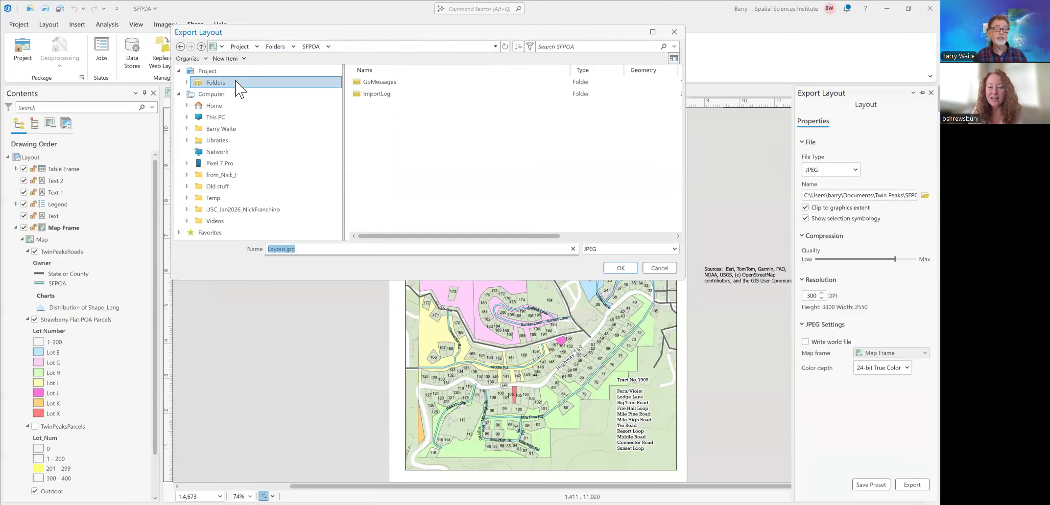
{"action": "left_click", "coordinate": [674, 32]}
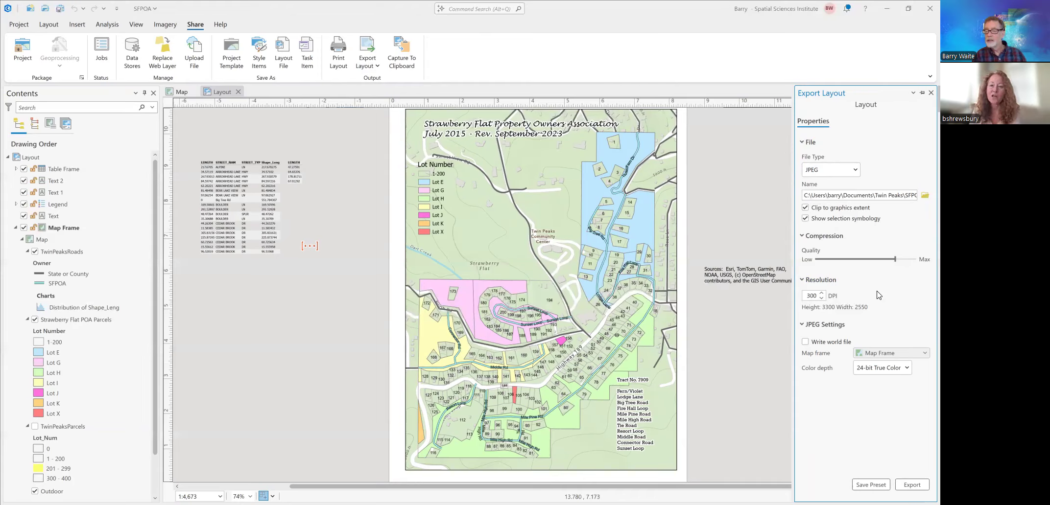
{"action": "left_click_drag", "start_coordinate": [895, 195], "coordinate": [923, 198]}
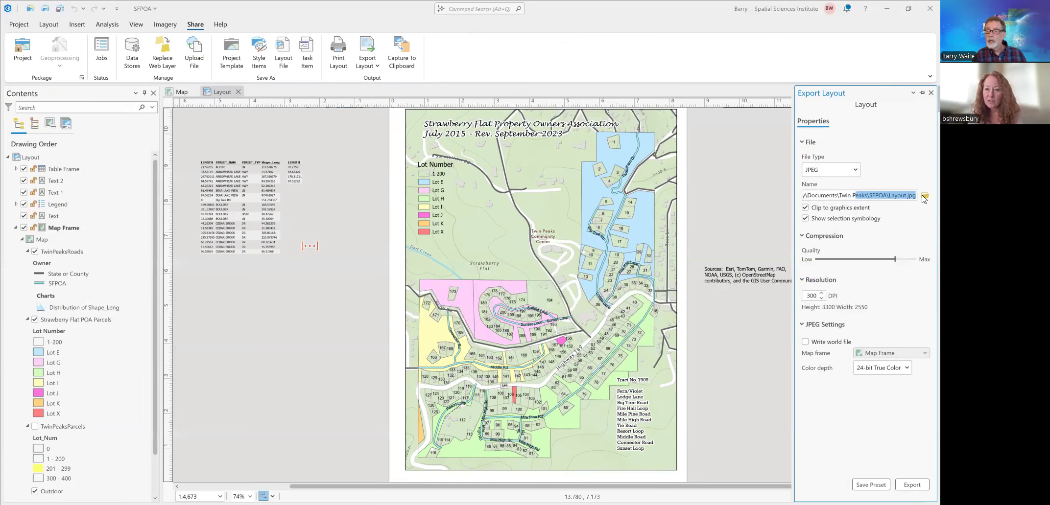
{"action": "left_click", "coordinate": [900, 234]}
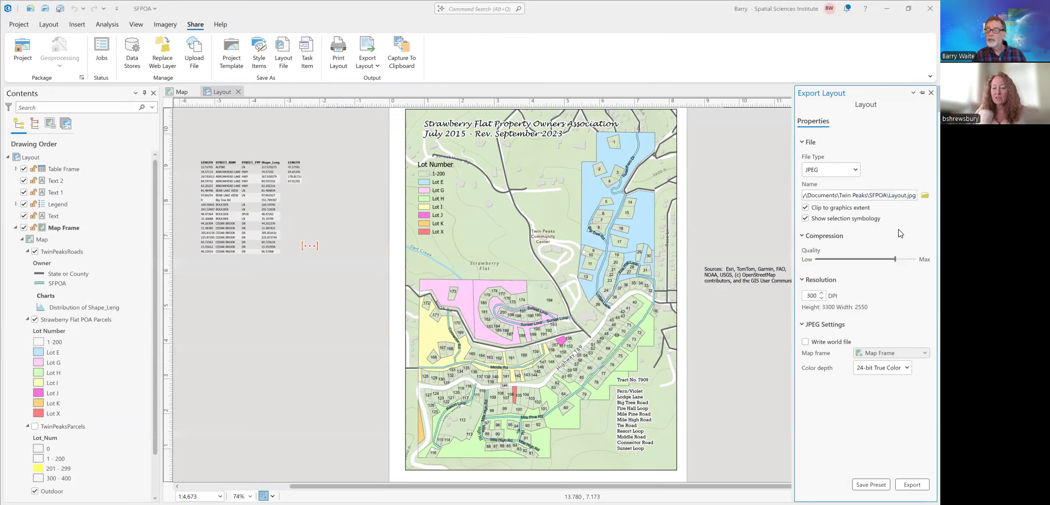
{"action": "left_click", "coordinate": [893, 196]}
{"action": "left_click_drag", "start_coordinate": [803, 197], "coordinate": [804, 197]}
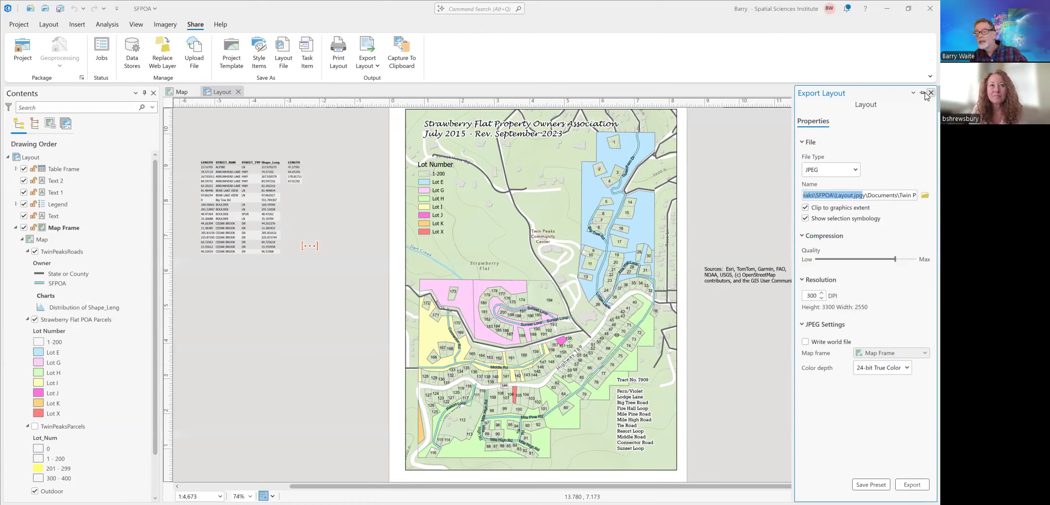
- Export the layout as a 300 DPI JPEG with clipping to the graphics extent turned on
{"action": "left_click", "coordinate": [368, 51]}
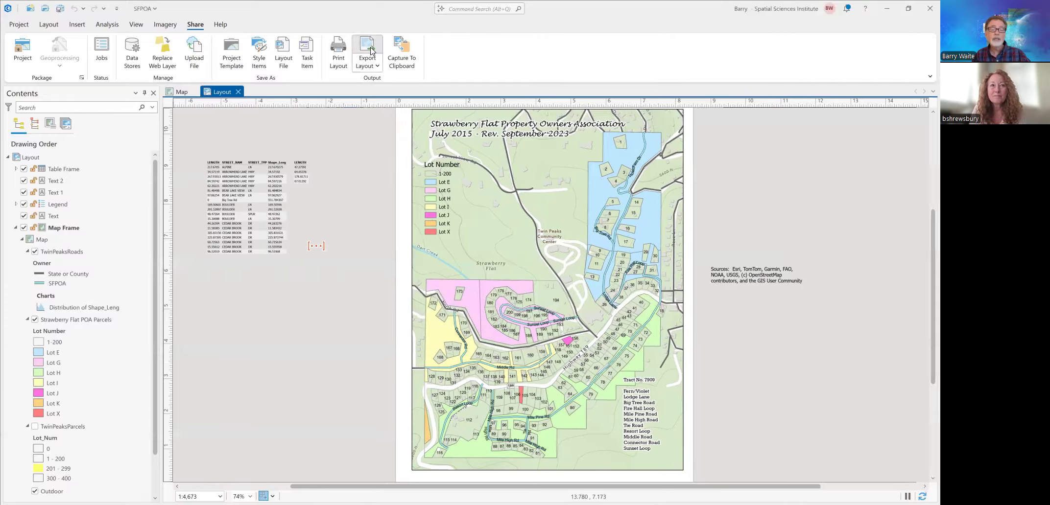
{"action": "left_click", "coordinate": [370, 50]}
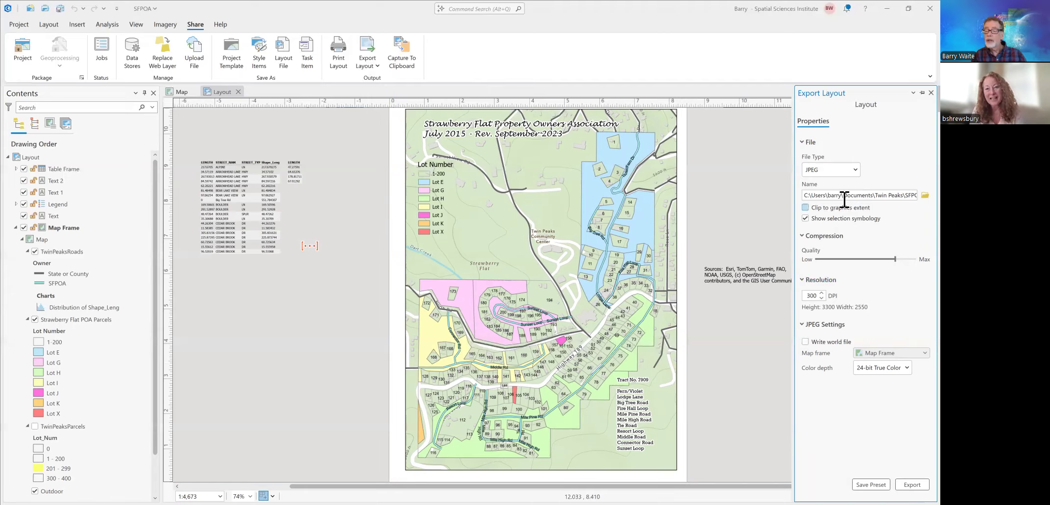
{"action": "left_click", "coordinate": [806, 208]}
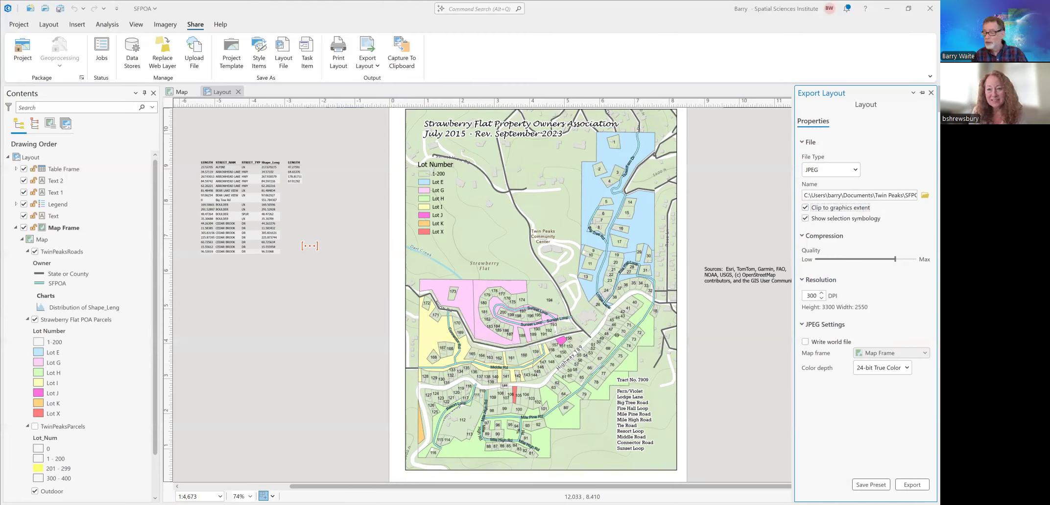
{"action": "left_click", "coordinate": [911, 485]}
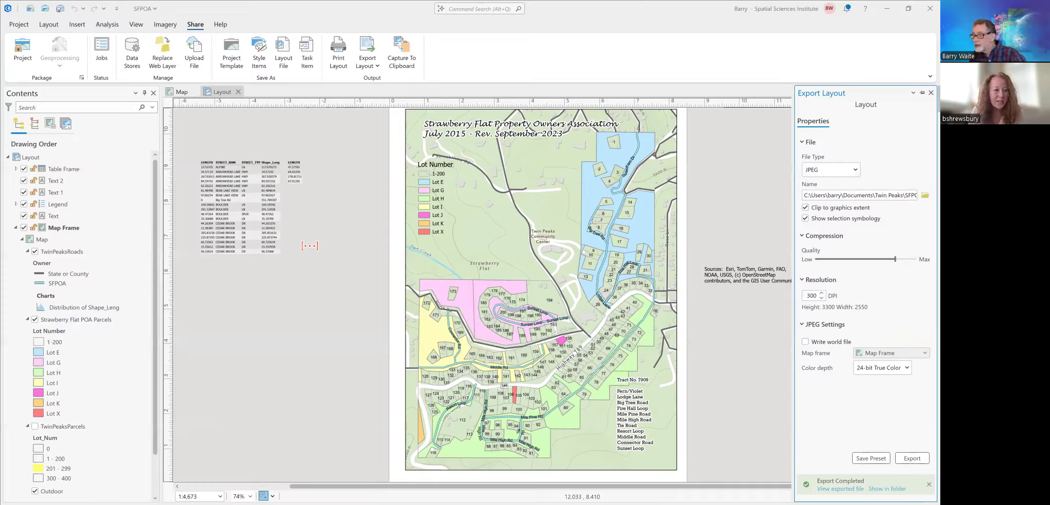
- Reopen the layout's export settings for another look and close them without exporting
{"action": "left_click", "coordinate": [776, 299]}
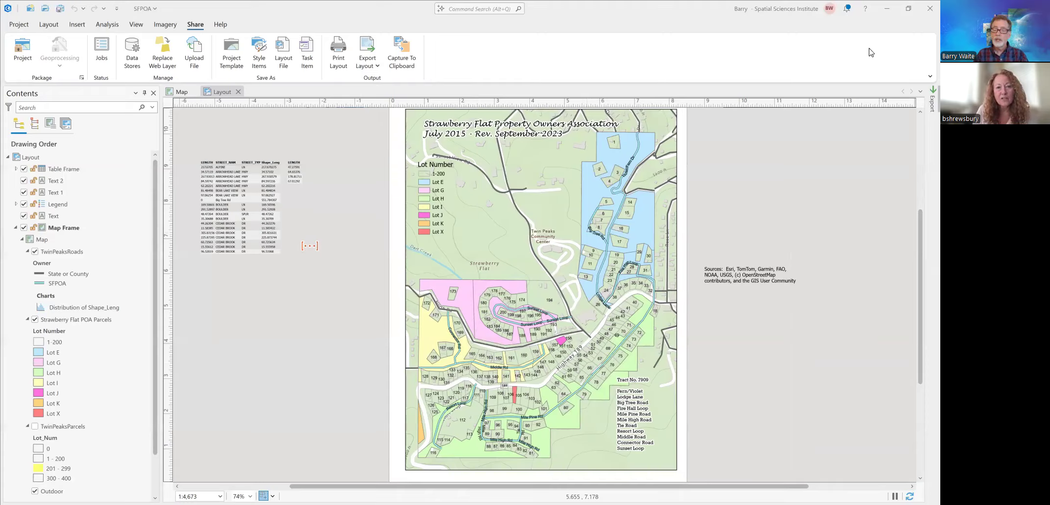
{"action": "left_click", "coordinate": [860, 274]}
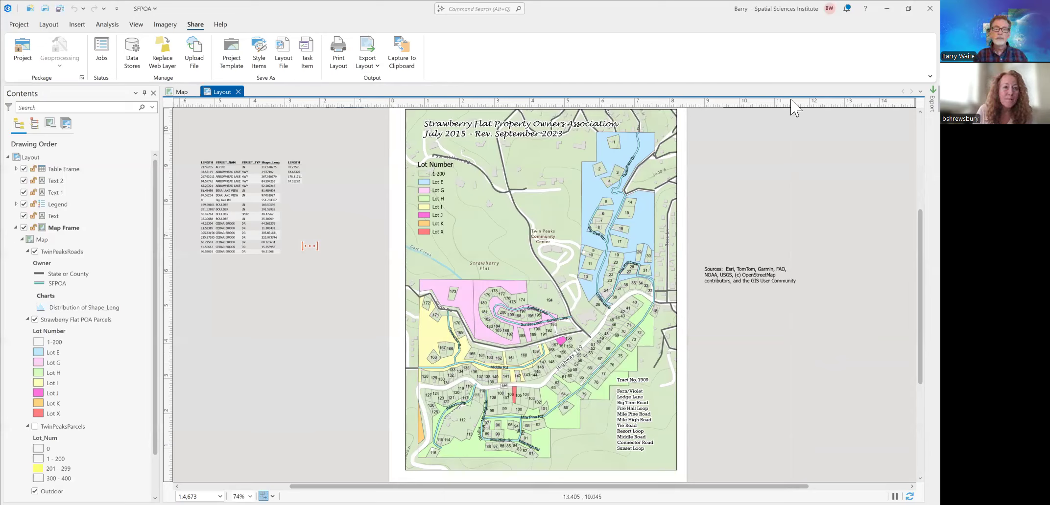
{"action": "left_click", "coordinate": [364, 48]}
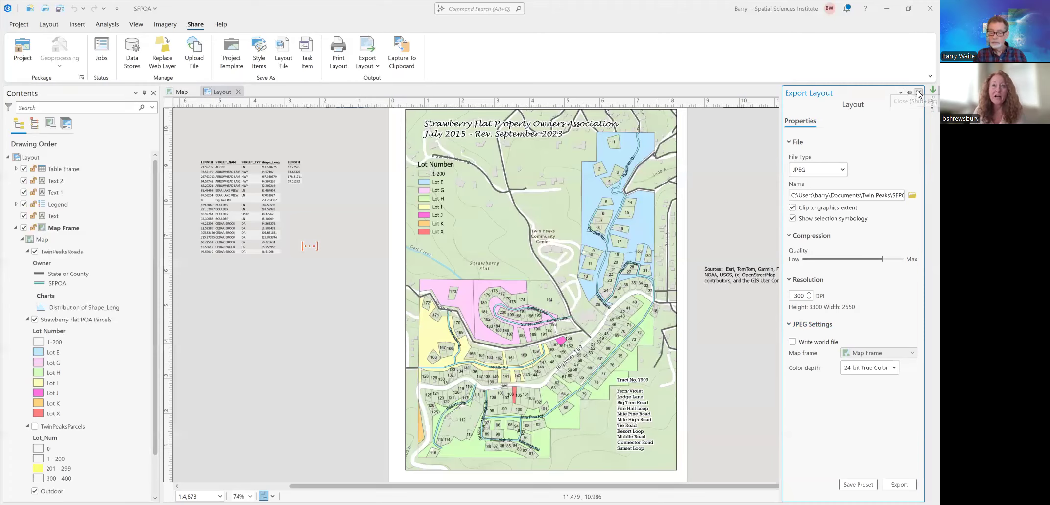
{"action": "left_click", "coordinate": [918, 93]}
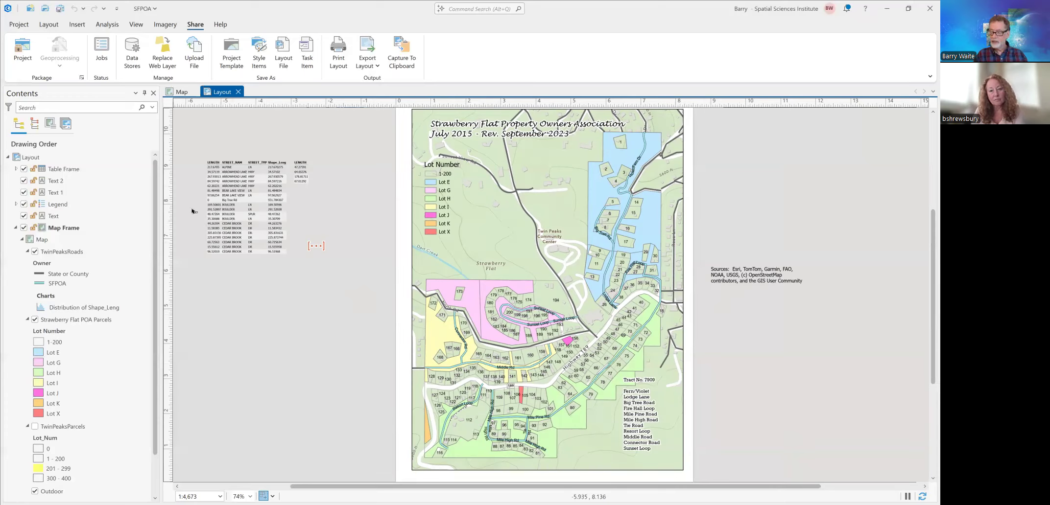
- Shift the table frame slightly beside the page and move the source credits text onto the lower edge of the map
{"action": "left_click", "coordinate": [250, 192]}
{"action": "mouse_move", "coordinate": [263, 190]}
{"action": "left_mouse_down"}
{"action": "mouse_move", "coordinate": [365, 201]}
{"action": "mouse_move", "coordinate": [340, 201]}
{"action": "mouse_move", "coordinate": [294, 195]}
{"action": "mouse_move", "coordinate": [490, 194]}
{"action": "mouse_move", "coordinate": [257, 195]}
{"action": "left_mouse_up"}
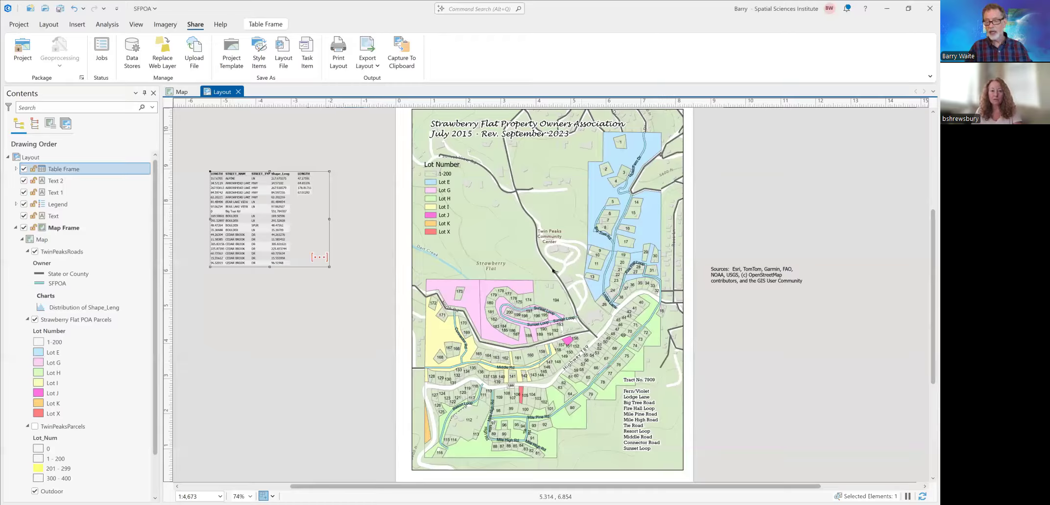
{"action": "left_click", "coordinate": [761, 276]}
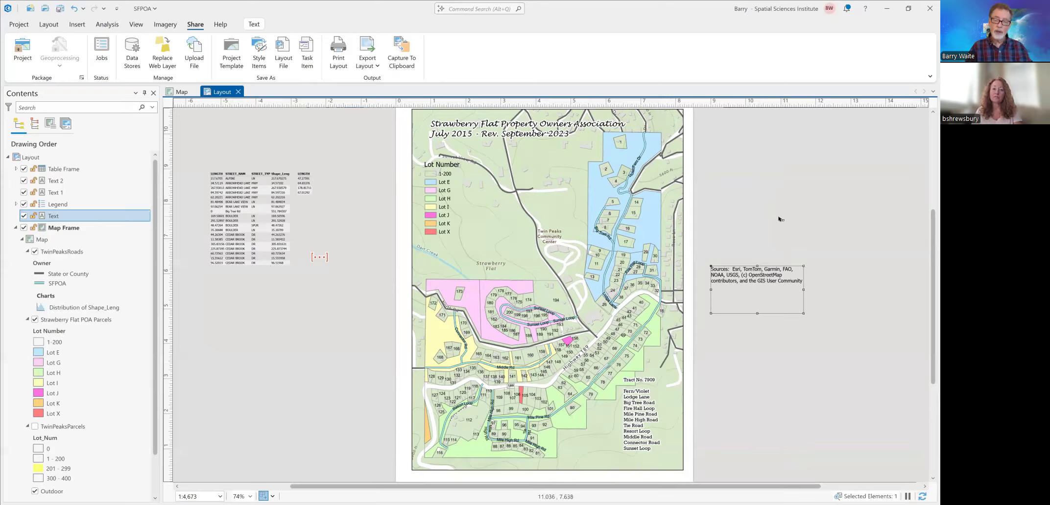
{"action": "left_click_drag", "start_coordinate": [740, 271], "coordinate": [581, 456]}
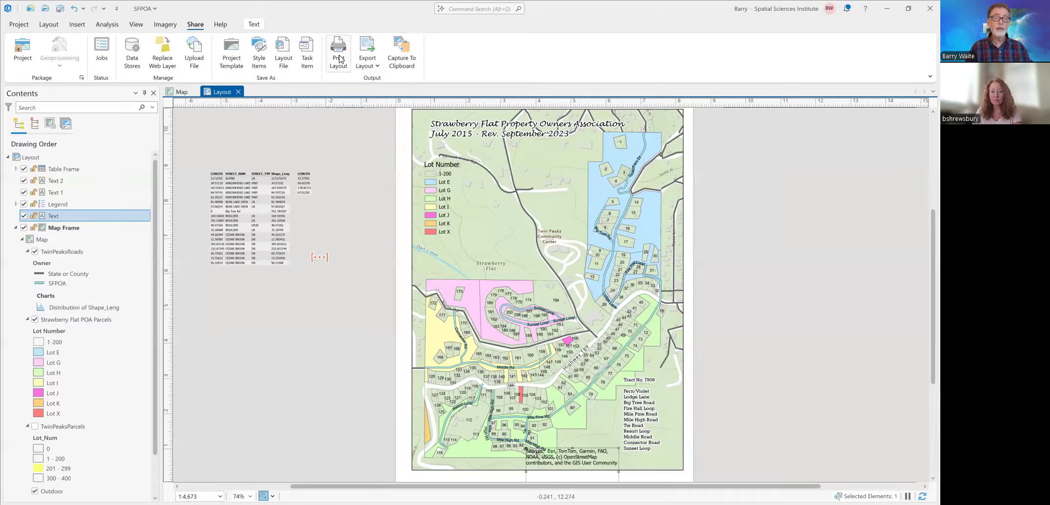
- Insert a Service Layer Credits dynamic text box in the empty area to the right of the layout page
{"action": "left_click", "coordinate": [51, 26]}
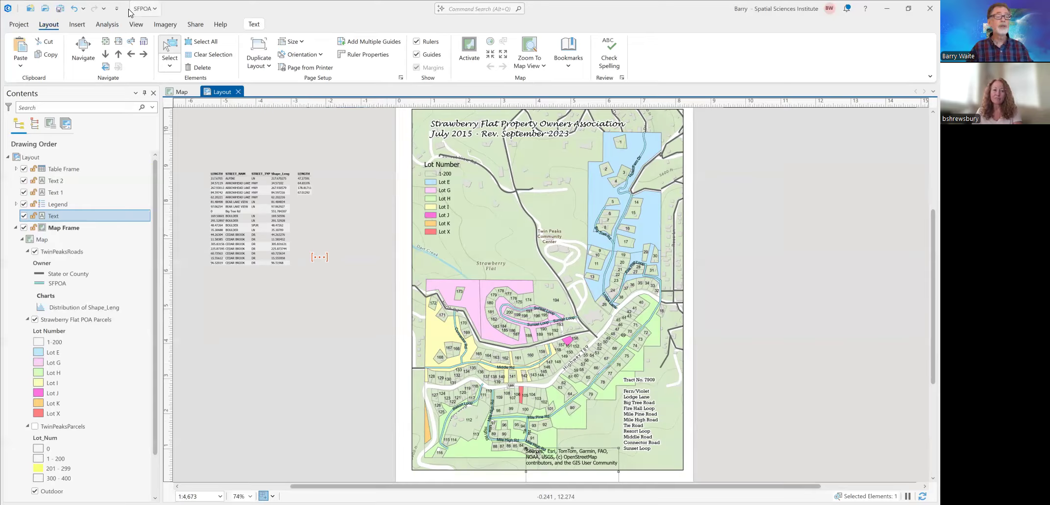
{"action": "left_click", "coordinate": [77, 26]}
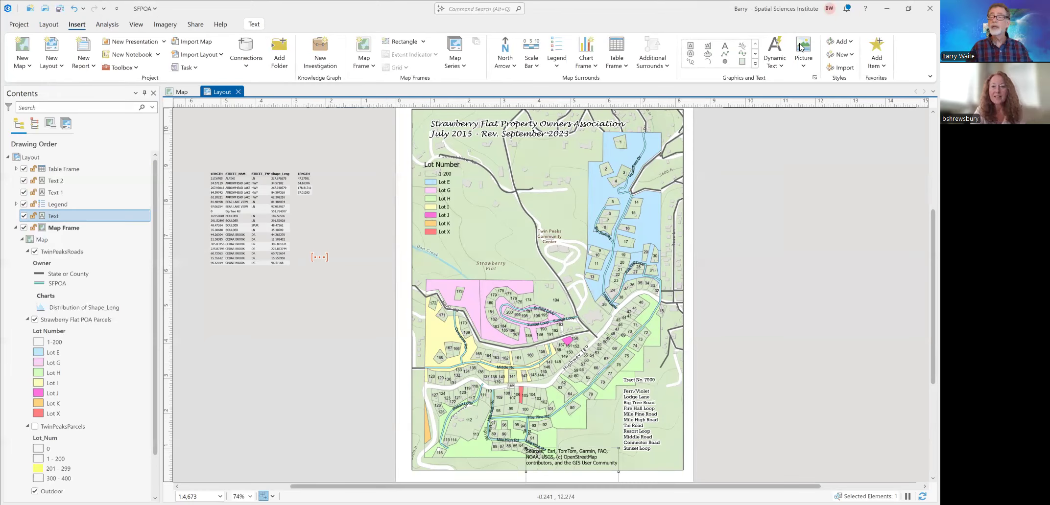
{"action": "left_click", "coordinate": [775, 52]}
{"action": "scroll", "coordinate": [823, 249], "scroll_direction": "down", "scroll_amount": 2}
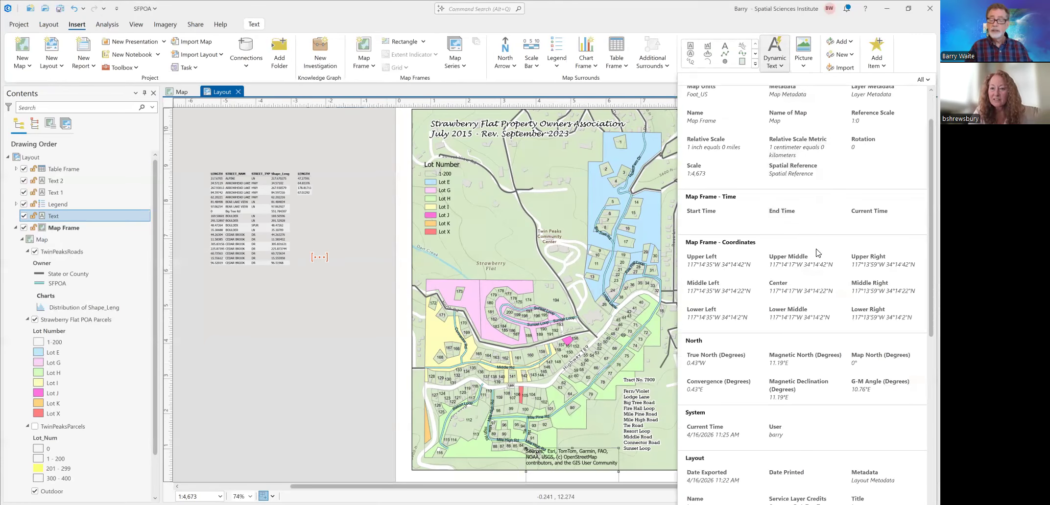
{"action": "scroll", "coordinate": [815, 253], "scroll_direction": "down", "scroll_amount": 2}
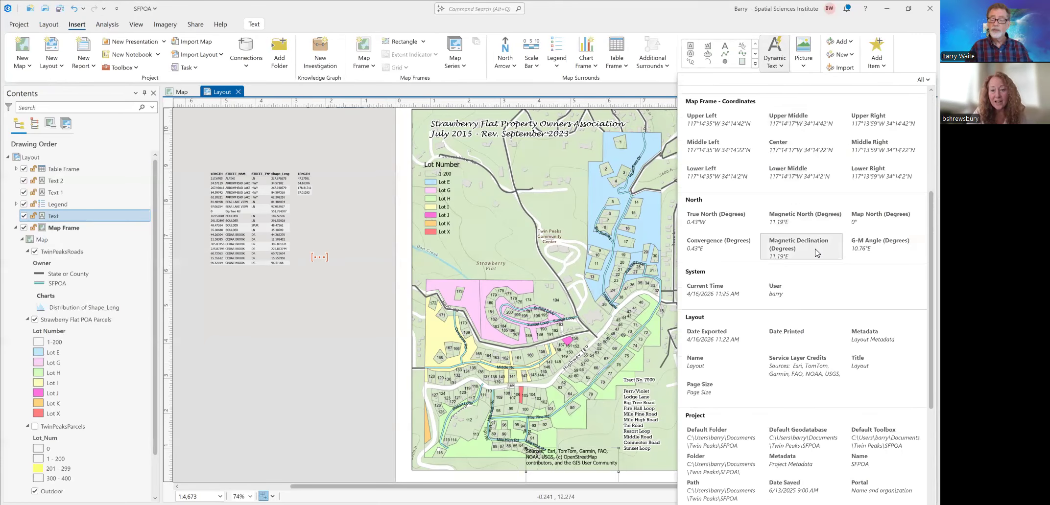
{"action": "scroll", "coordinate": [816, 252], "scroll_direction": "down", "scroll_amount": 3}
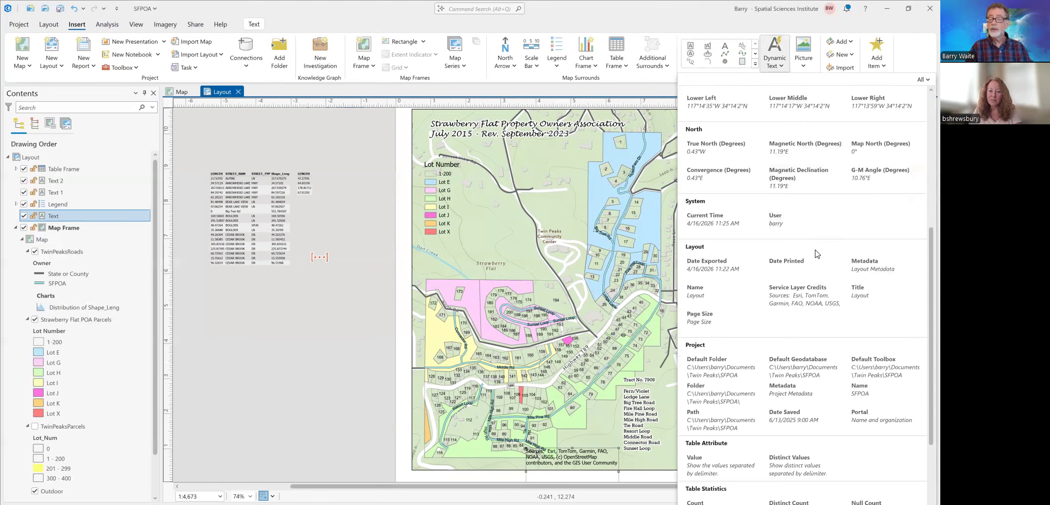
{"action": "left_click", "coordinate": [793, 297]}
{"action": "mouse_move", "coordinate": [711, 294]}
{"action": "left_mouse_down"}
{"action": "mouse_move", "coordinate": [750, 323]}
{"action": "mouse_move", "coordinate": [830, 328]}
{"action": "mouse_move", "coordinate": [827, 340]}
{"action": "left_mouse_up"}
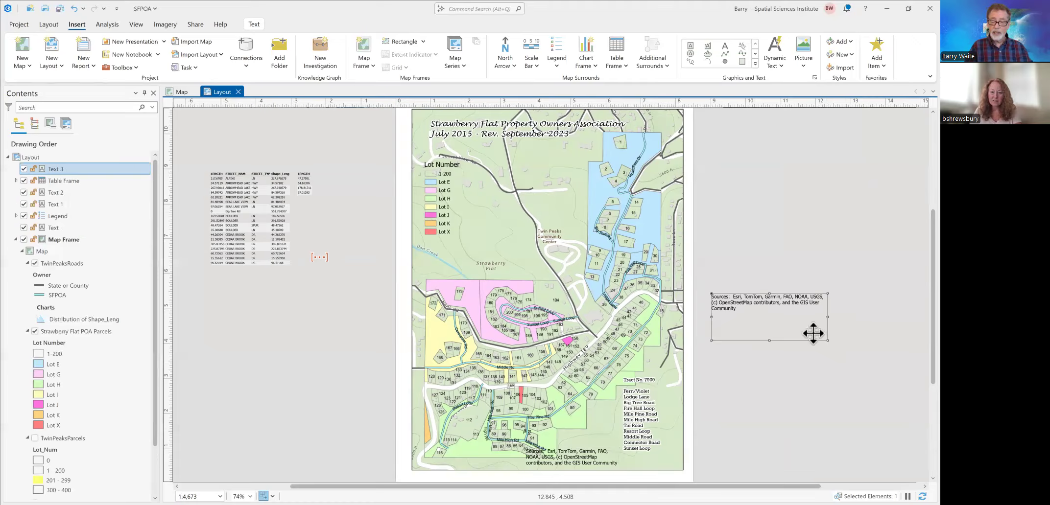
- Delete the old source credits text from the lower edge of the map on the layout page
{"action": "left_click", "coordinate": [581, 460]}
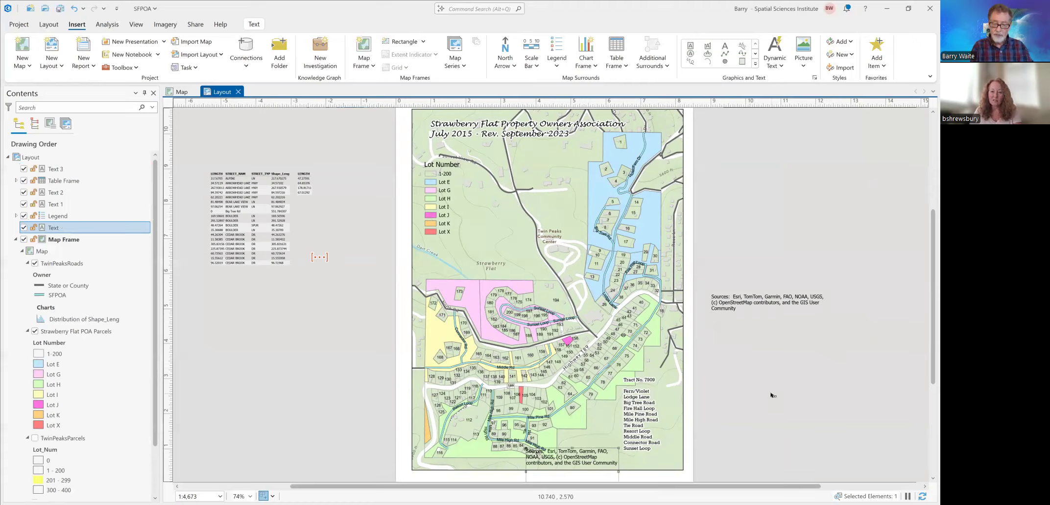
{"action": "key", "text": "Delete"}
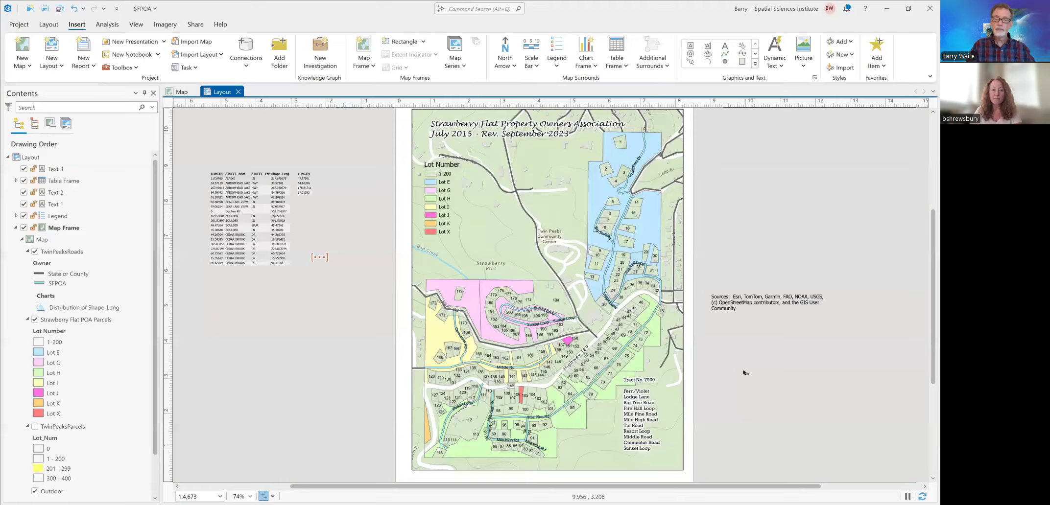
- Switch to the map view, review the Share As Web Map settings down to the sharing levels and groups, and close them without sharing
{"action": "left_click", "coordinate": [175, 97]}
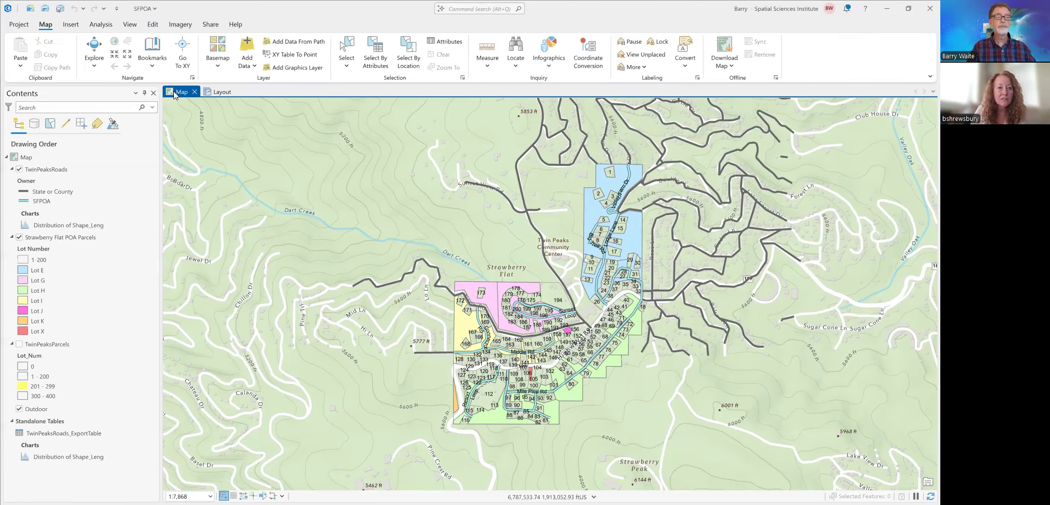
{"action": "left_click", "coordinate": [211, 25]}
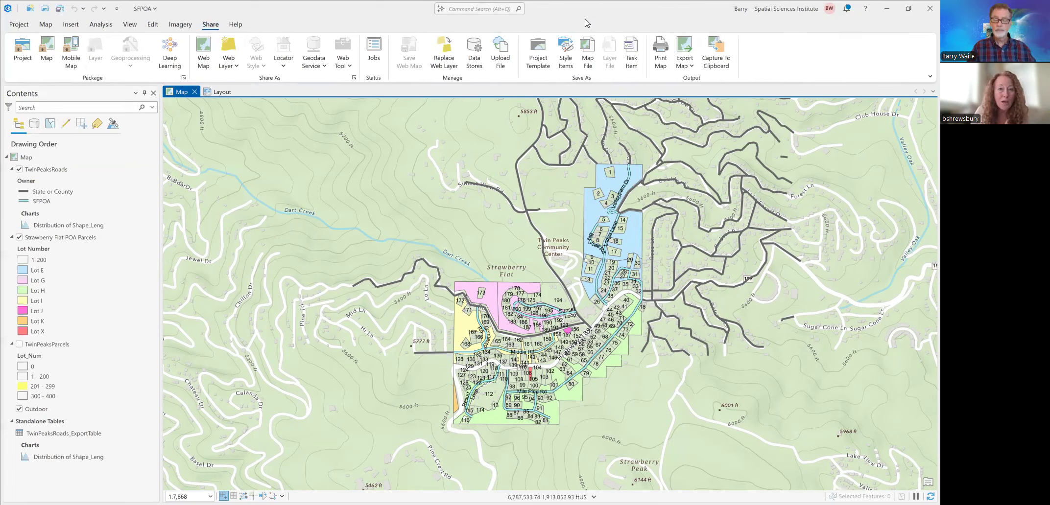
{"action": "left_click", "coordinate": [204, 53]}
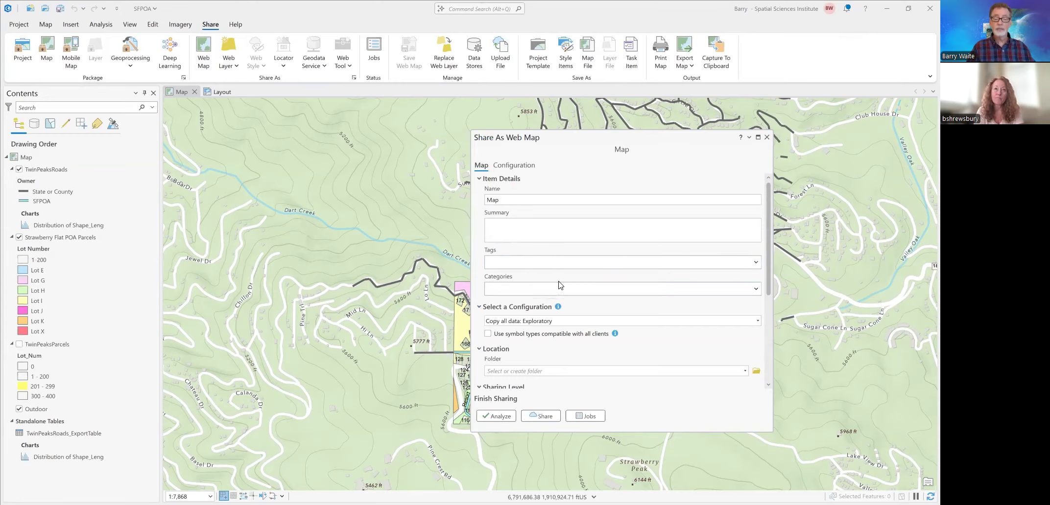
{"action": "scroll", "coordinate": [561, 286], "scroll_direction": "down", "scroll_amount": 3}
{"action": "scroll", "coordinate": [560, 285], "scroll_direction": "down", "scroll_amount": 4}
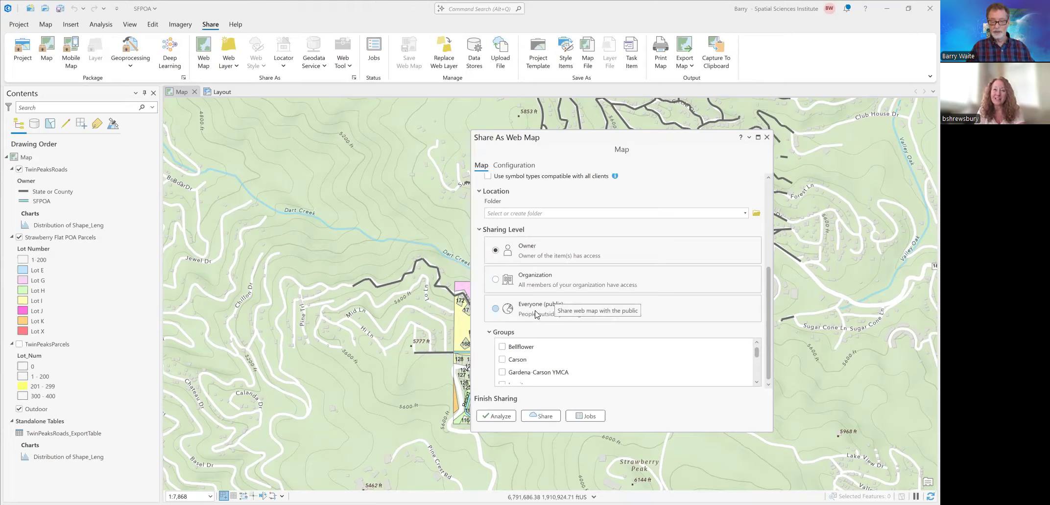
{"action": "scroll", "coordinate": [551, 353], "scroll_direction": "down", "scroll_amount": 5}
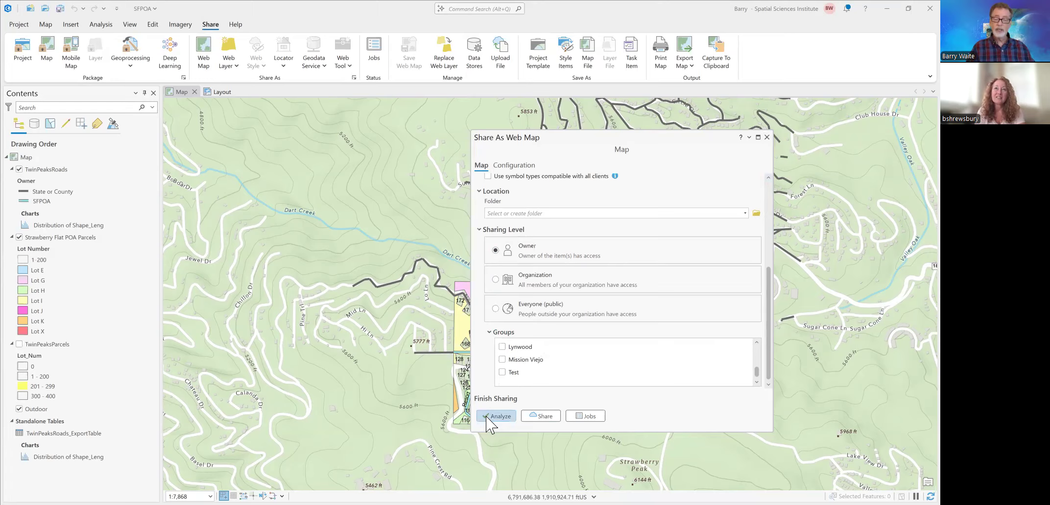
{"action": "left_click", "coordinate": [767, 139]}
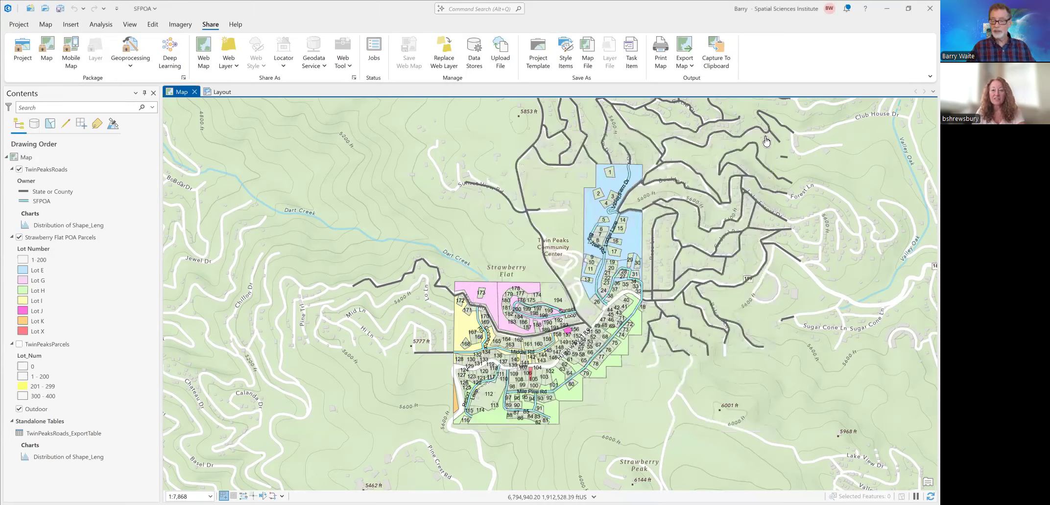